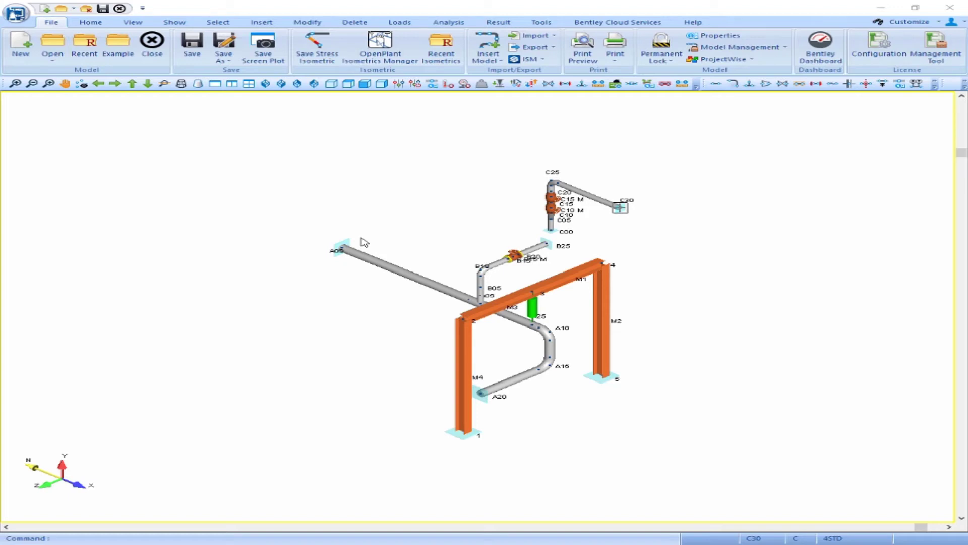
# Step: Zoom in and open the Valve dialog for the flanged gate valve from B15 to B20
pyautogui.moveTo(492, 245); pyautogui.dragTo(535, 269)
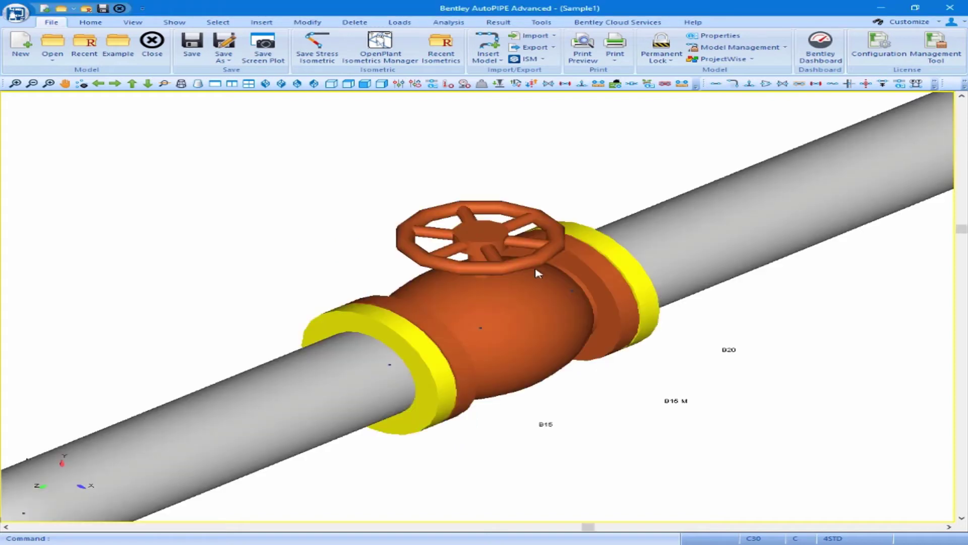
pyautogui.click(550, 333)
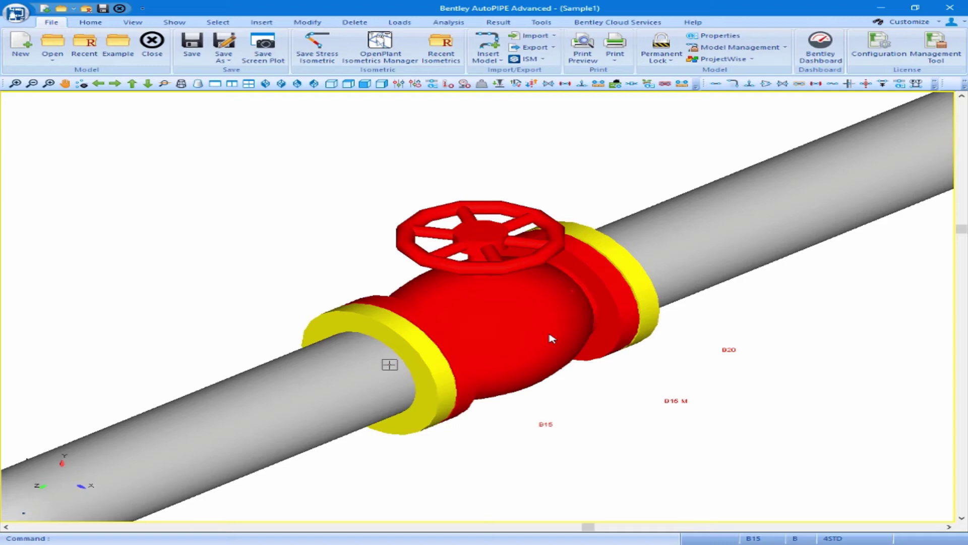
pyautogui.doubleClick(552, 338)
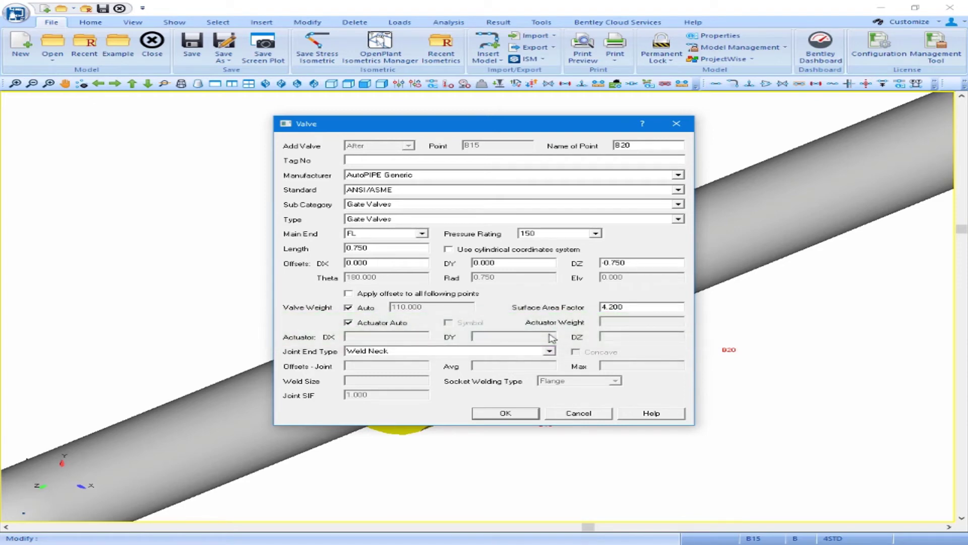
# Step: Define the B15 valve actuator manually with weight 300 and DX offset 3
pyautogui.click(349, 323)
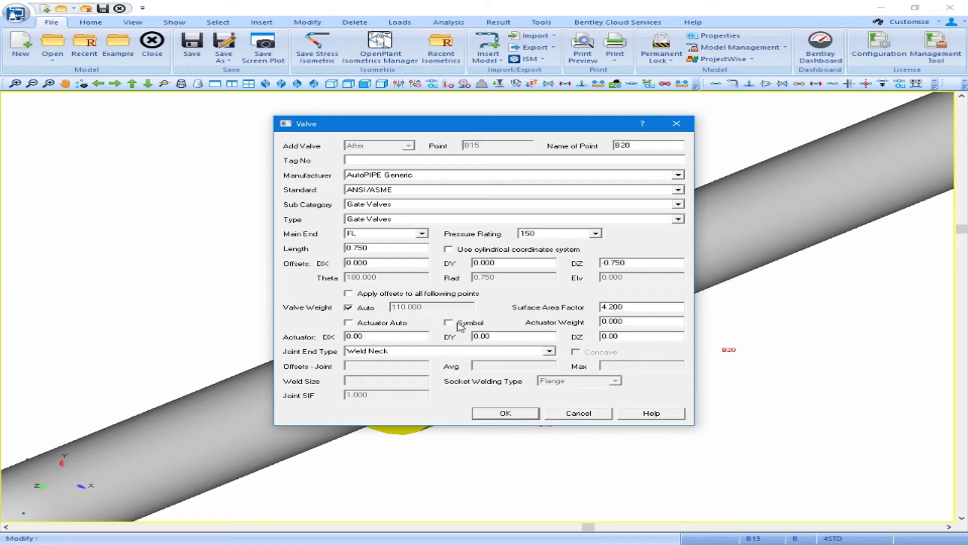
pyautogui.press('Tab')
pyautogui.write('300')
pyautogui.press('Tab')
pyautogui.write('3')
pyautogui.click(527, 417)
# Step: Zoom out and pan to show the full actuator arm ending at B15 D
pyautogui.scroll(-5, 528, 419)
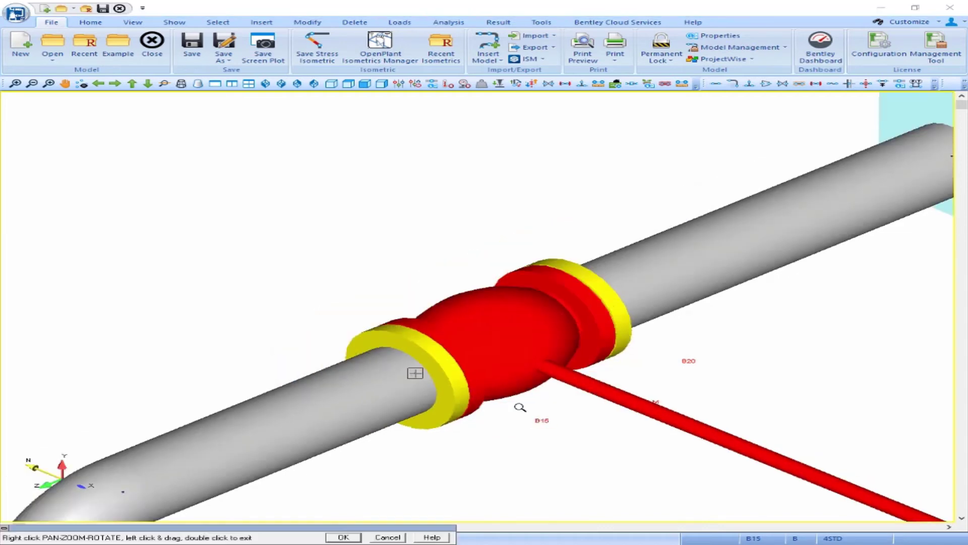
pyautogui.moveTo(528, 427); pyautogui.dragTo(527, 338)
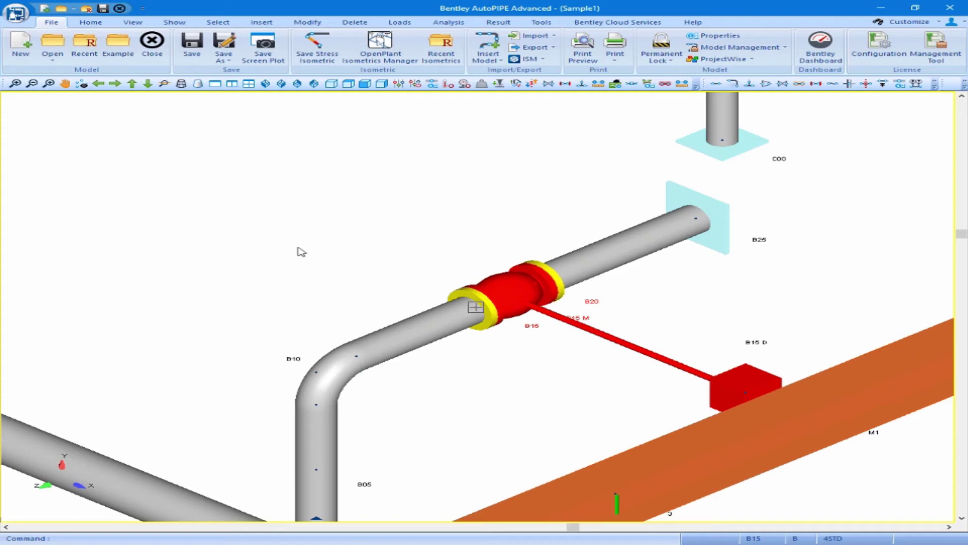
# Step: Return to the default isometric view and clear the point selection
pyautogui.click(133, 23)
pyautogui.click(151, 37)
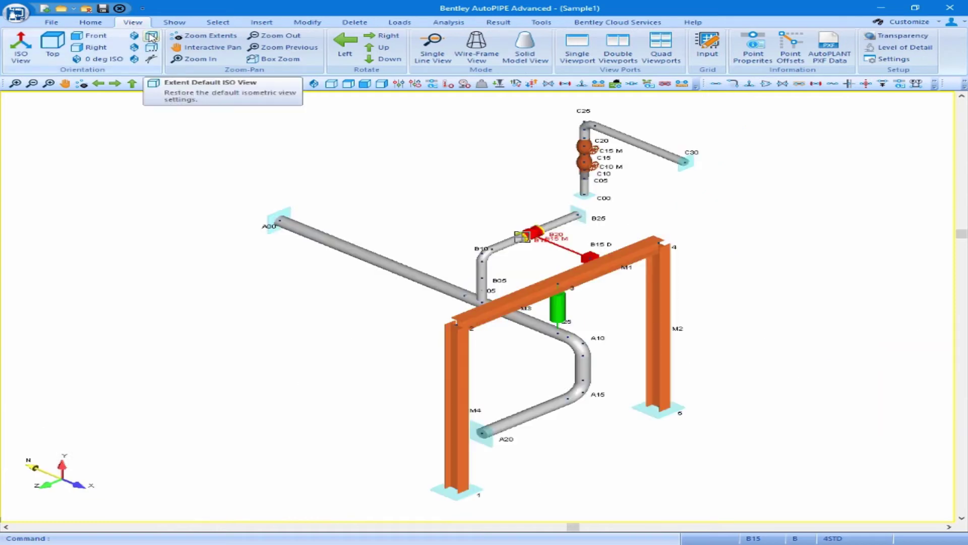
pyautogui.click(218, 22)
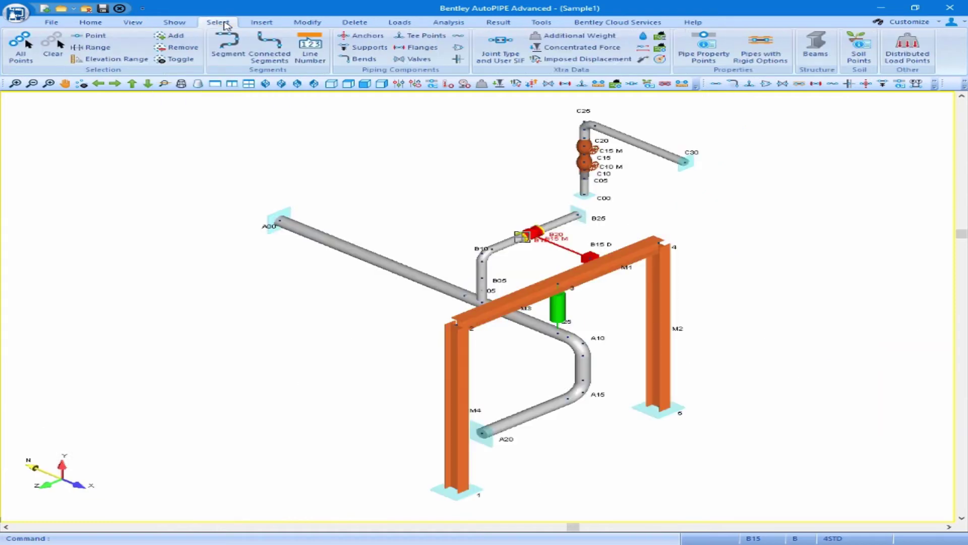
pyautogui.click(60, 46)
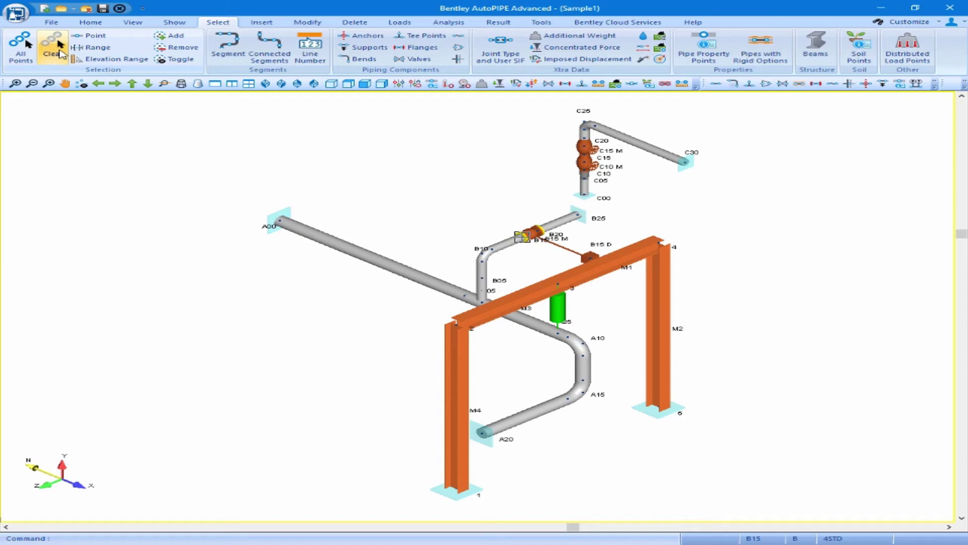
# Step: Make anchor A00 the current point without leaving it selected
pyautogui.click(281, 222)
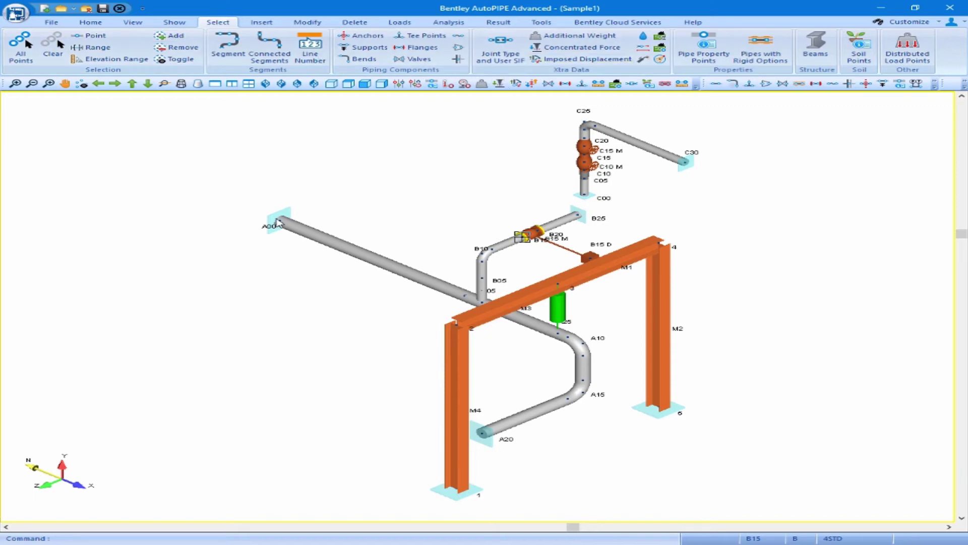
pyautogui.click(281, 224)
pyautogui.click(262, 22)
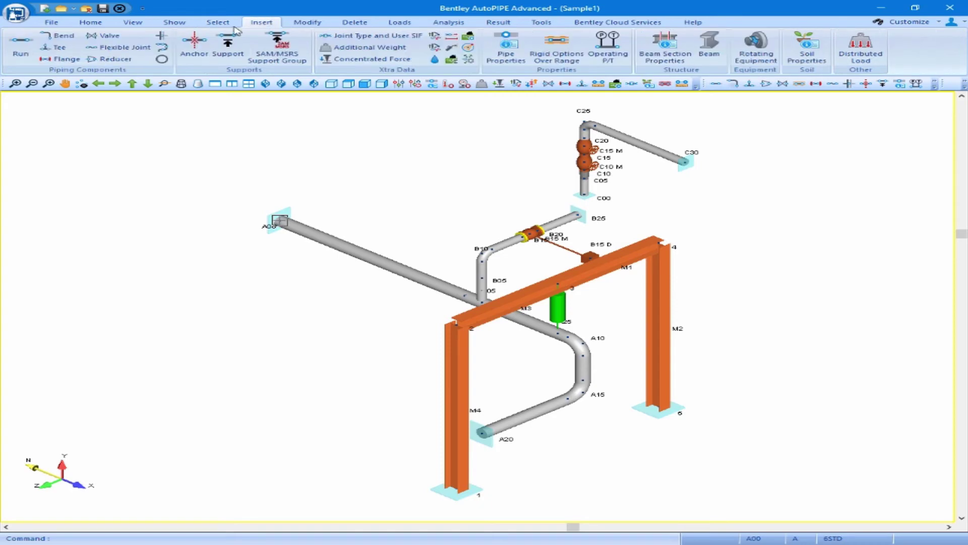
# Step: Insert run point A30 after A00 with a DX offset of 5.00
pyautogui.click(22, 53)
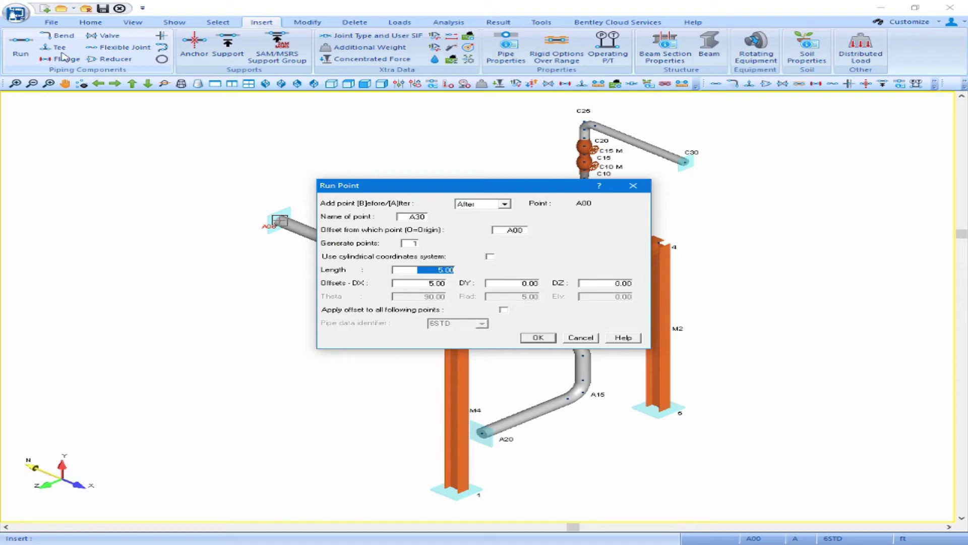
pyautogui.click(538, 337)
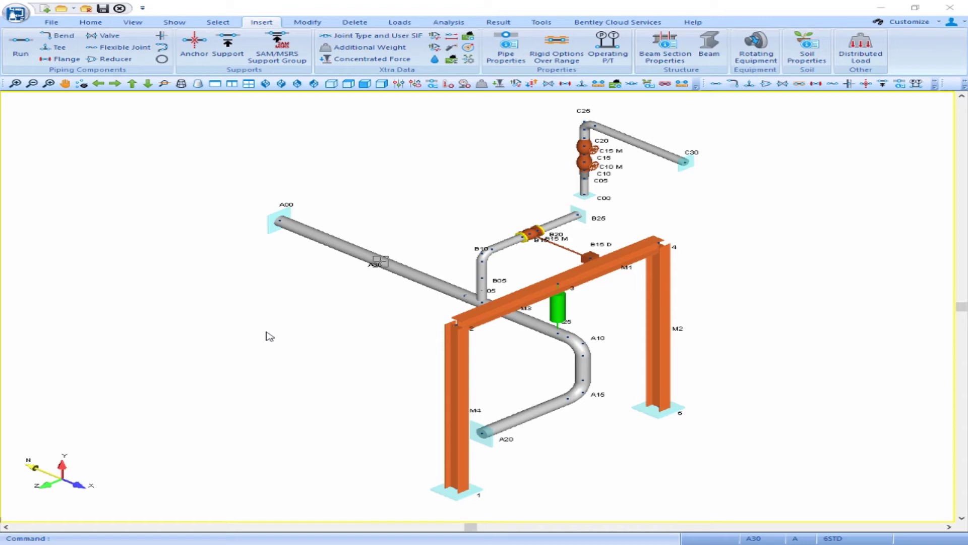
# Step: Open Review Component Data on the Segment list and select segments B and C
pyautogui.click(133, 22)
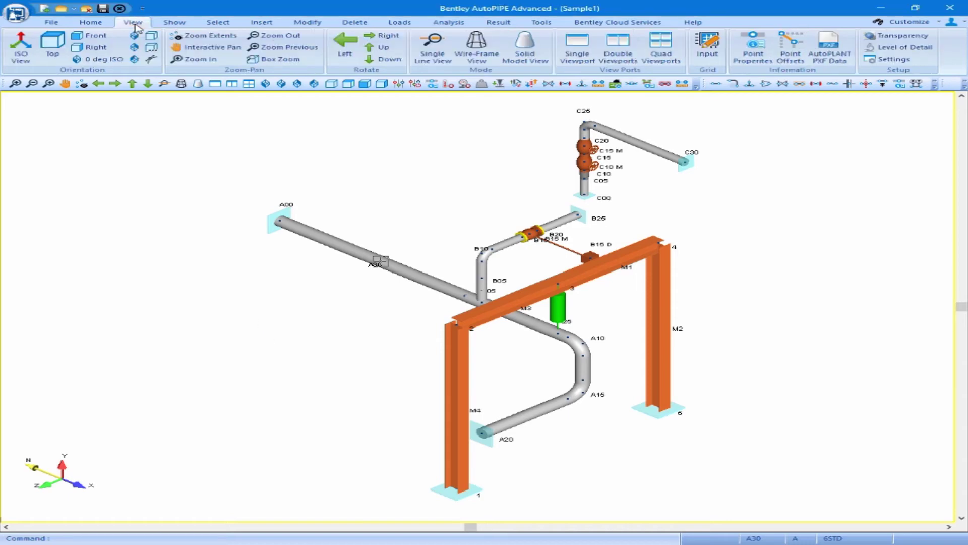
pyautogui.click(716, 55)
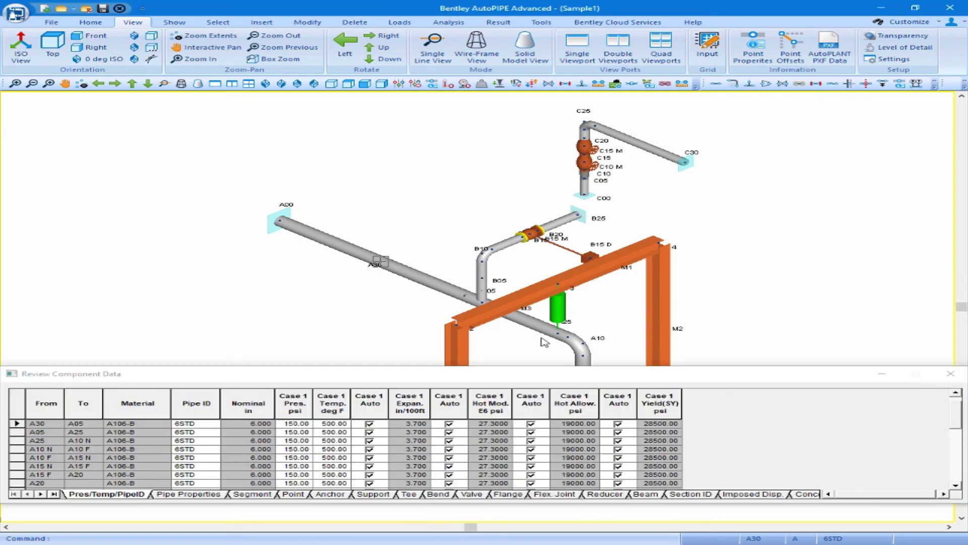
pyautogui.click(254, 496)
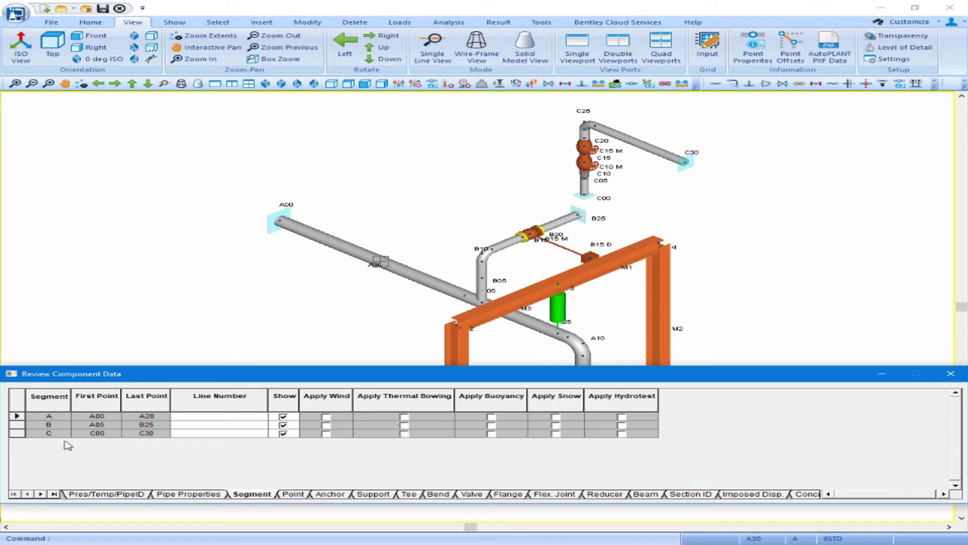
pyautogui.click(23, 424)
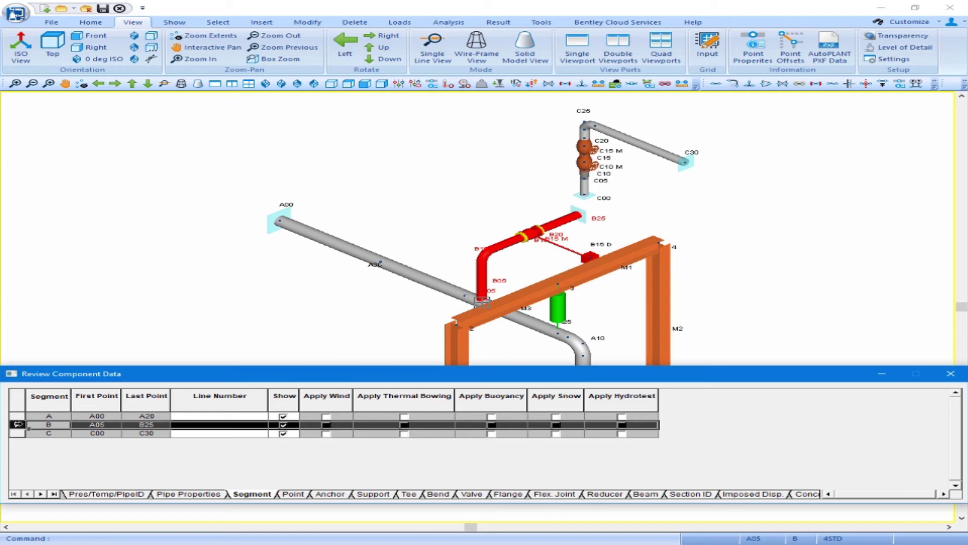
pyautogui.moveTo(18, 424); pyautogui.dragTo(18, 431)
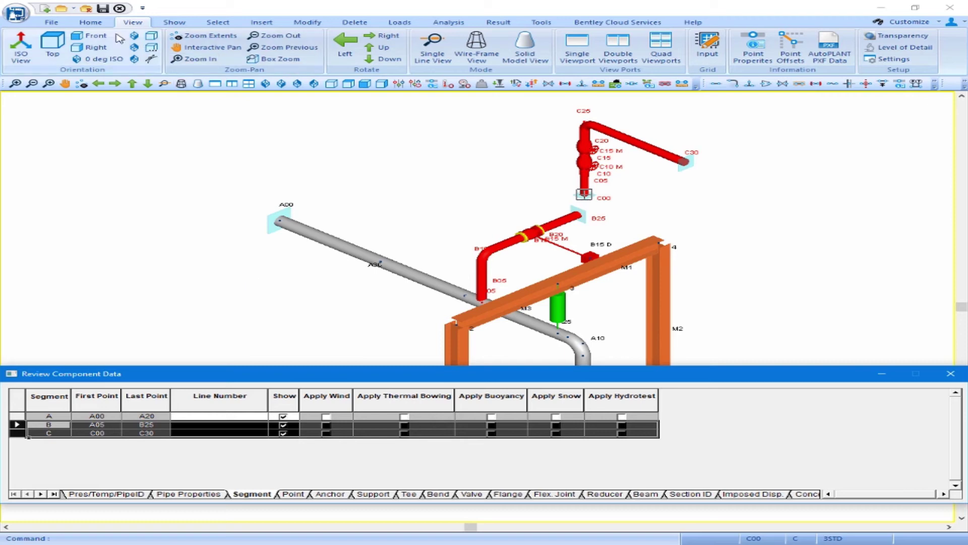
# Step: Copy segments B and C using base point A05, then make A30 current
pyautogui.click(91, 23)
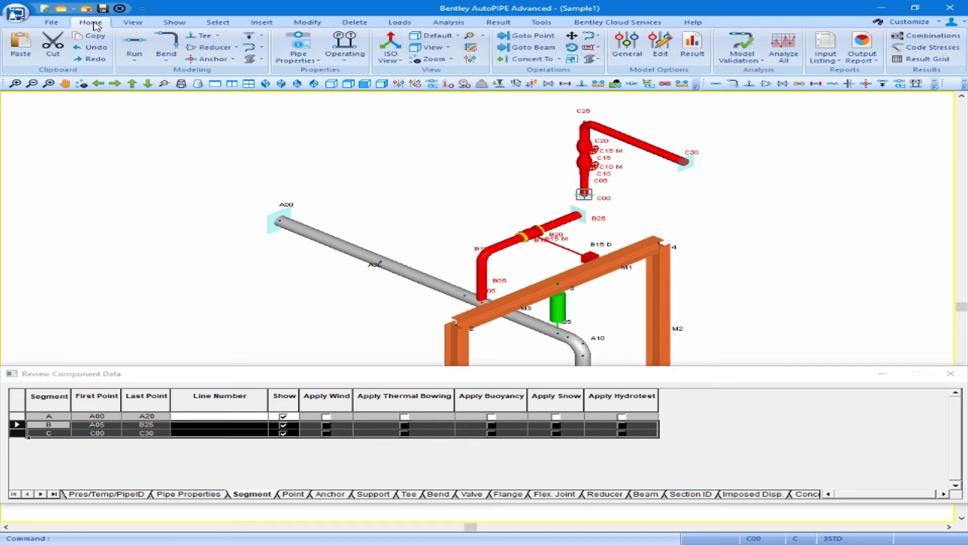
pyautogui.click(94, 37)
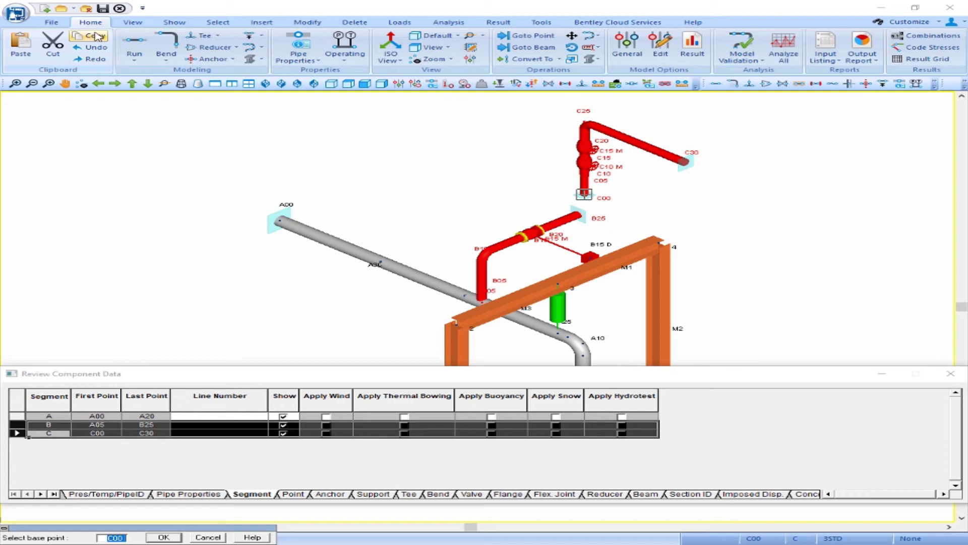
pyautogui.write('A05')
pyautogui.click(173, 538)
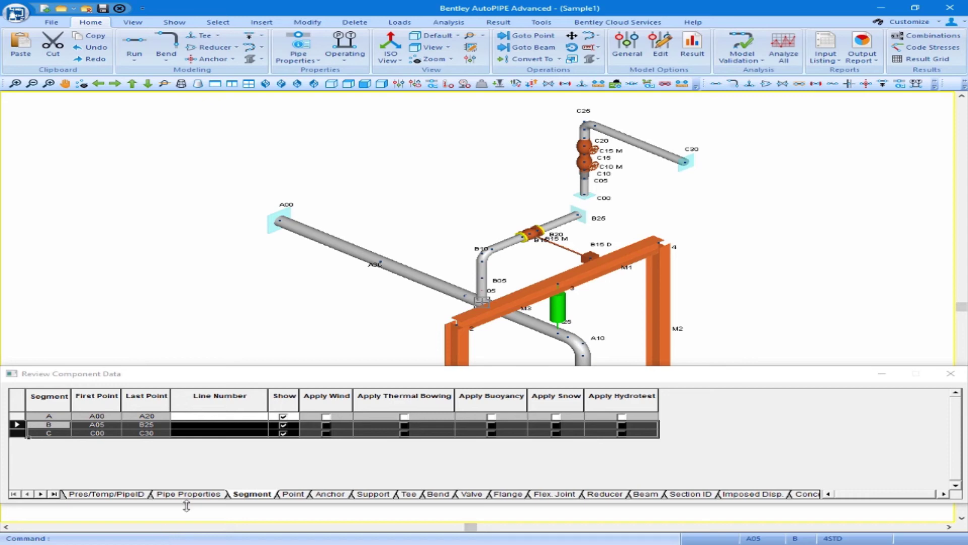
pyautogui.click(382, 261)
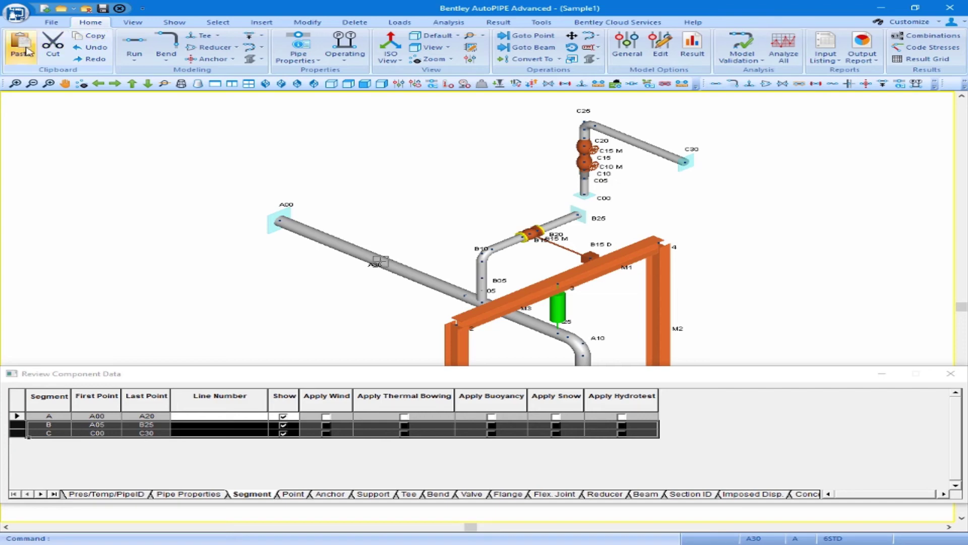
# Step: Paste the copied runs connected at A30 as segments D and E, then turn the view
pyautogui.click(27, 51)
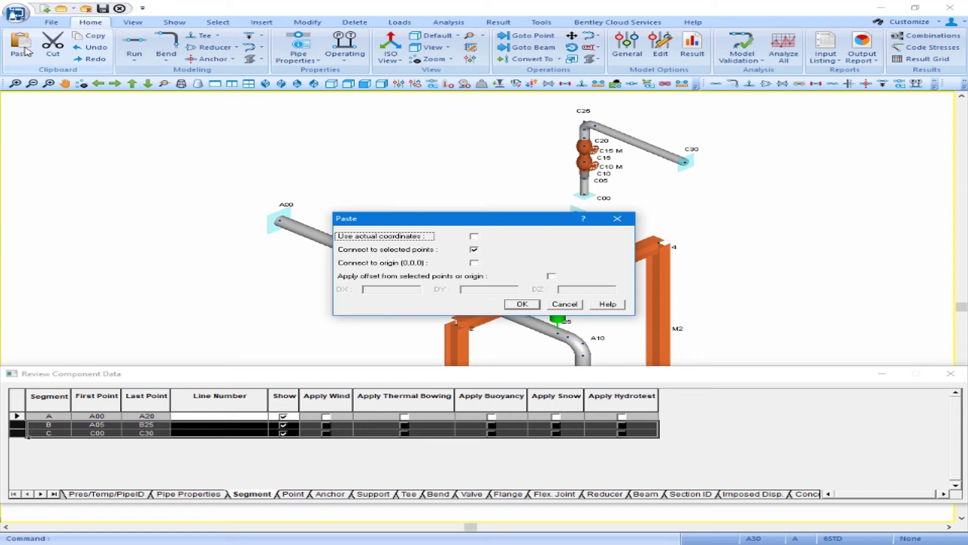
pyautogui.click(532, 307)
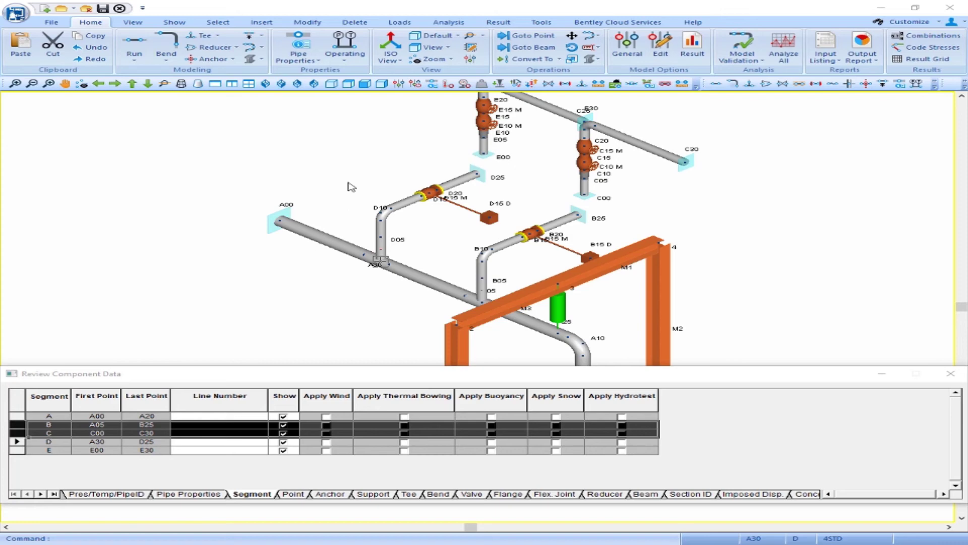
pyautogui.scroll(-2, 351, 187)
pyautogui.moveTo(356, 147); pyautogui.dragTo(679, 172)
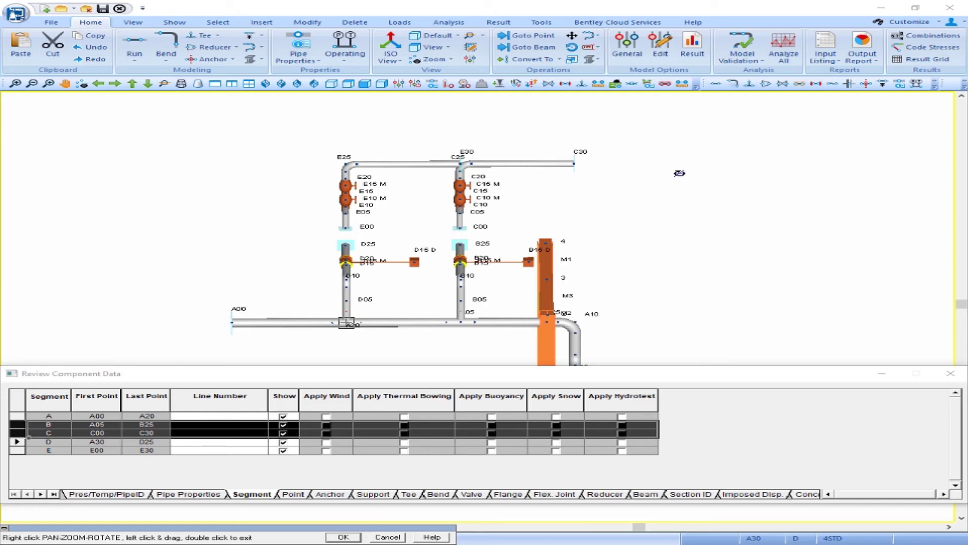
# Step: Exit pan-zoom-rotate mode and select pasted segment E from the Segment grid
pyautogui.doubleClick(661, 166)
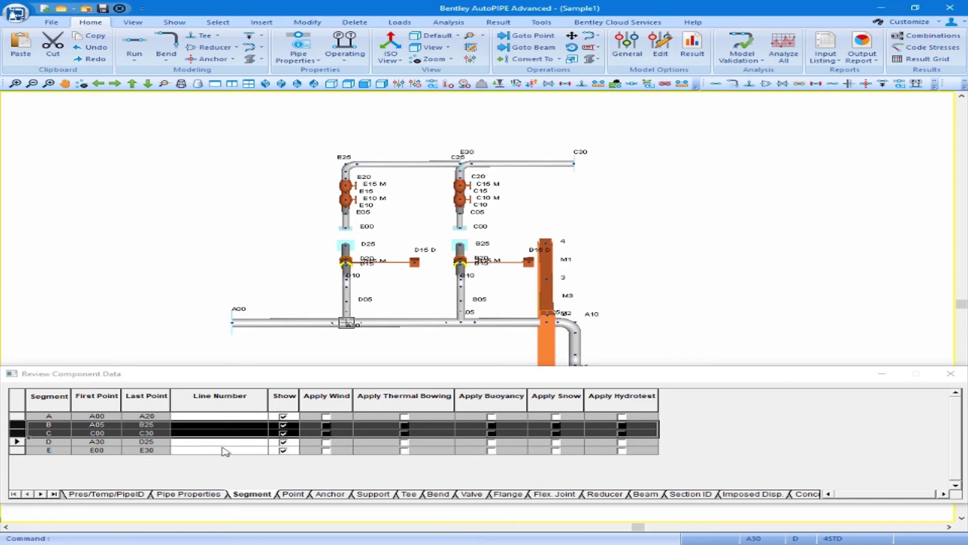
pyautogui.click(18, 450)
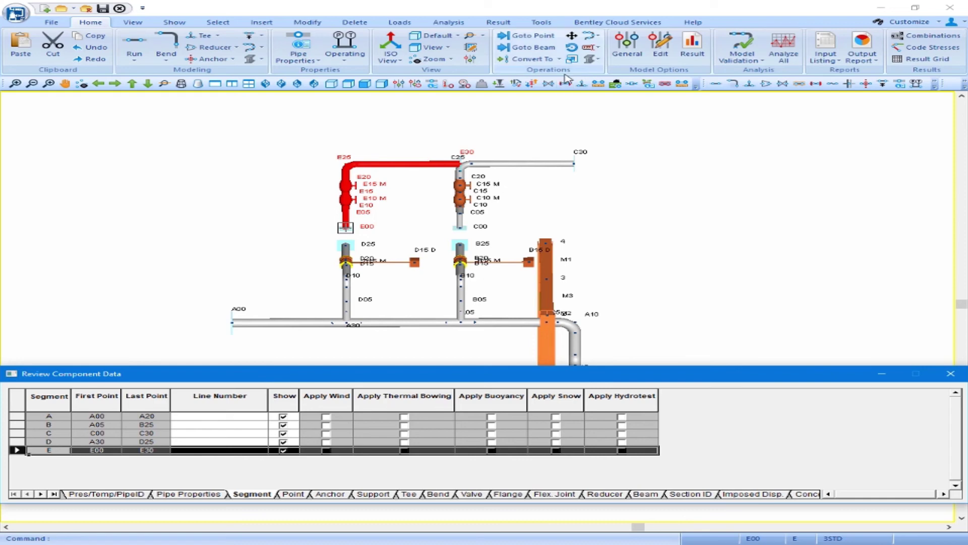
# Step: Rotate segment E 180° about Y around base point E00 and close the report
pyautogui.click(577, 50)
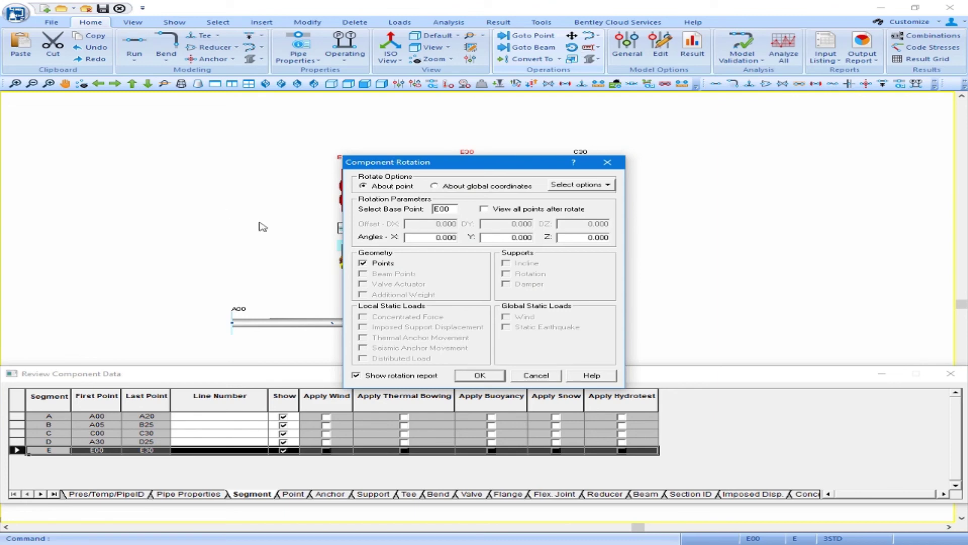
pyautogui.moveTo(469, 167); pyautogui.dragTo(633, 150)
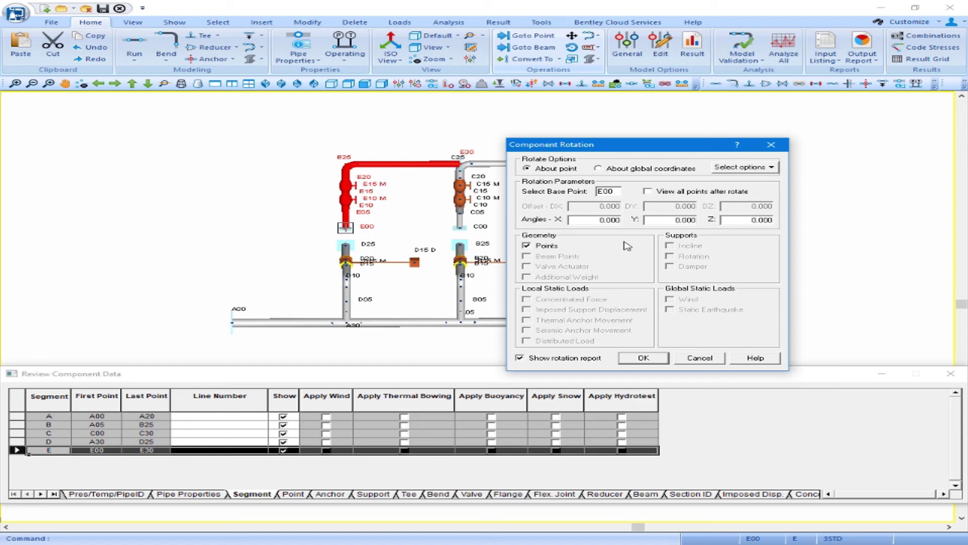
pyautogui.press('Tab')
pyautogui.press('Tab')
pyautogui.press('Tab')
pyautogui.write('180')
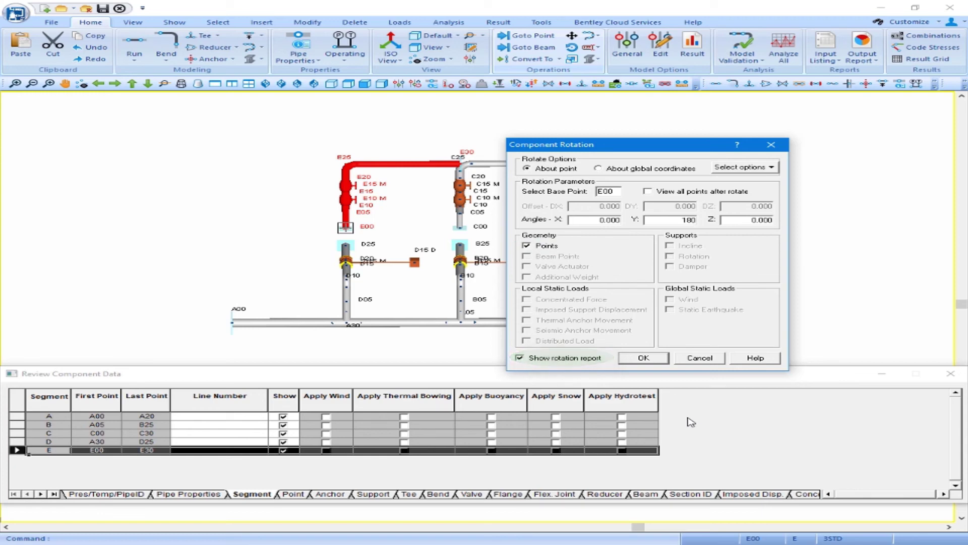
pyautogui.click(668, 361)
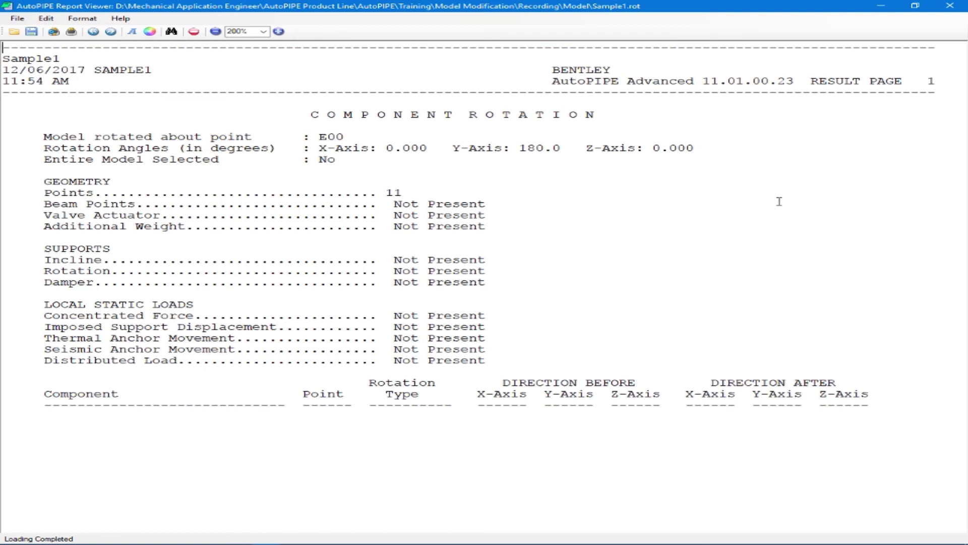
pyautogui.click(950, 6)
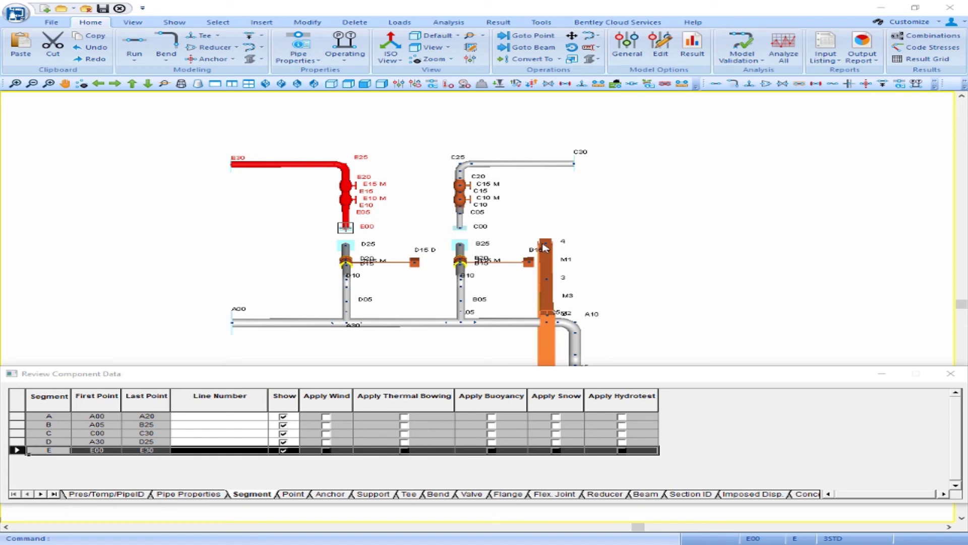
# Step: Switch to the default isometric view, clear the segment E selection, and close the component data grid
pyautogui.click(184, 143)
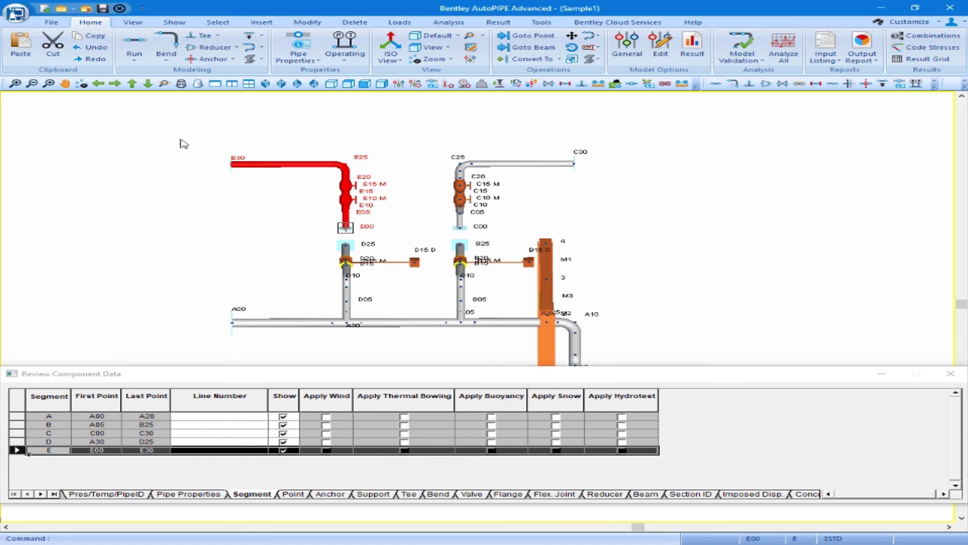
pyautogui.click(134, 23)
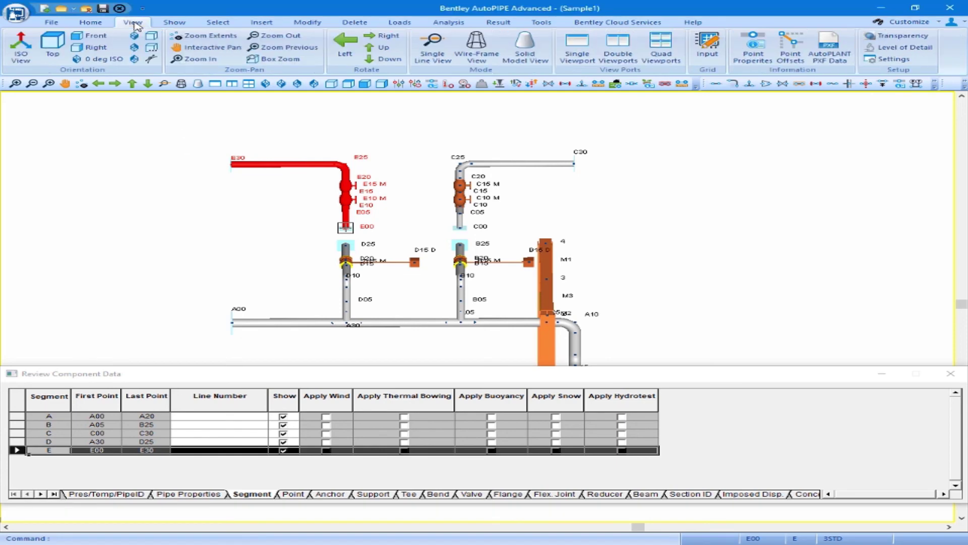
pyautogui.click(152, 35)
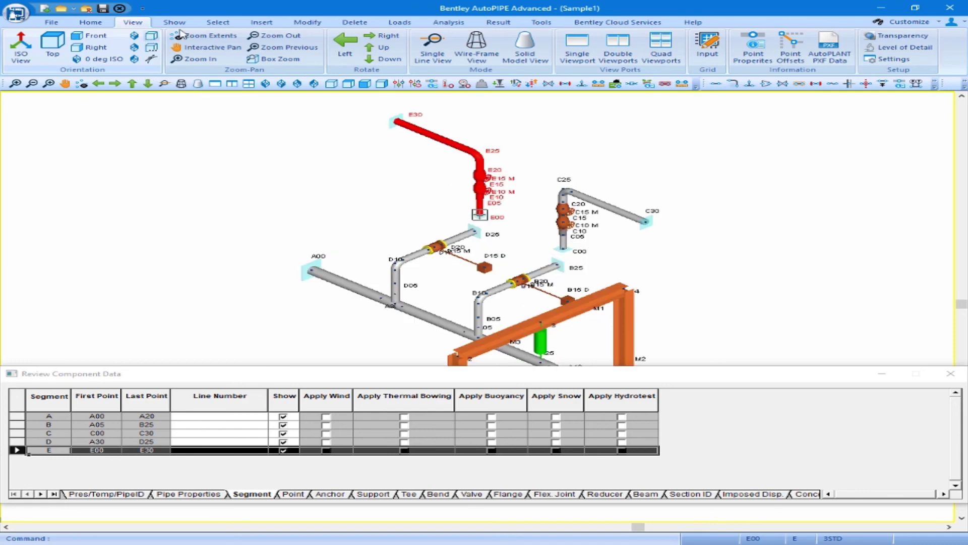
pyautogui.click(216, 22)
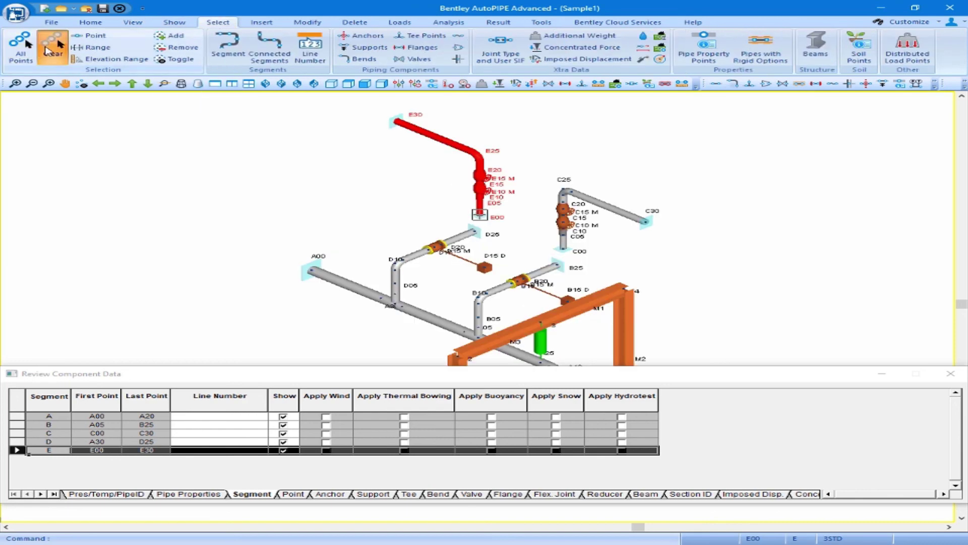
pyautogui.click(53, 46)
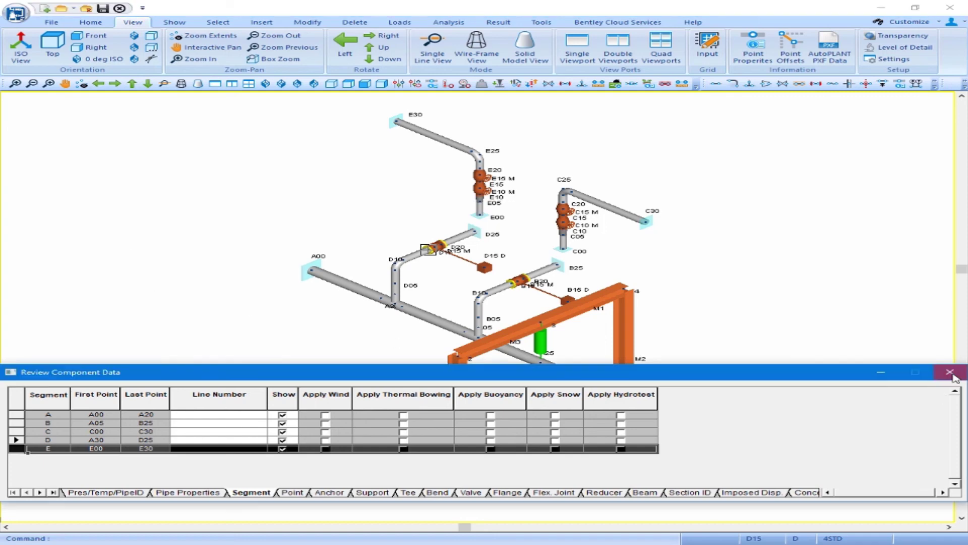
pyautogui.click(951, 373)
# Step: Zoom in on D15 and select the valve with its actuator arm
pyautogui.scroll(5, 442, 225)
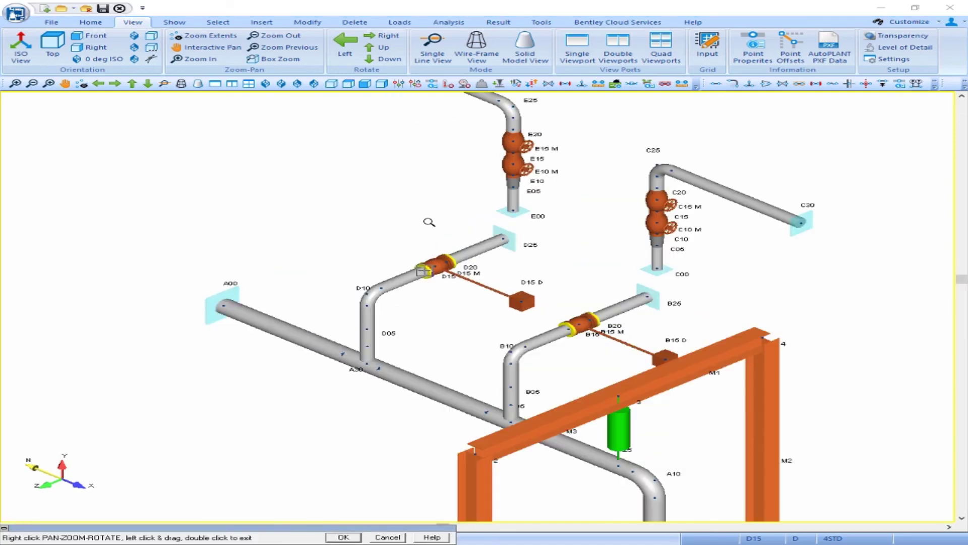
pyautogui.scroll(1, 403, 266)
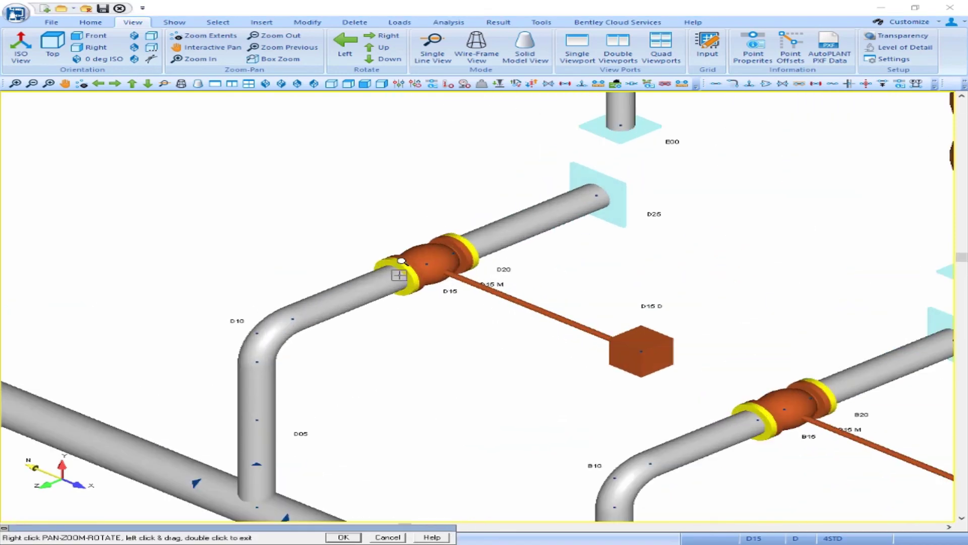
pyautogui.doubleClick(405, 262)
pyautogui.click(427, 256)
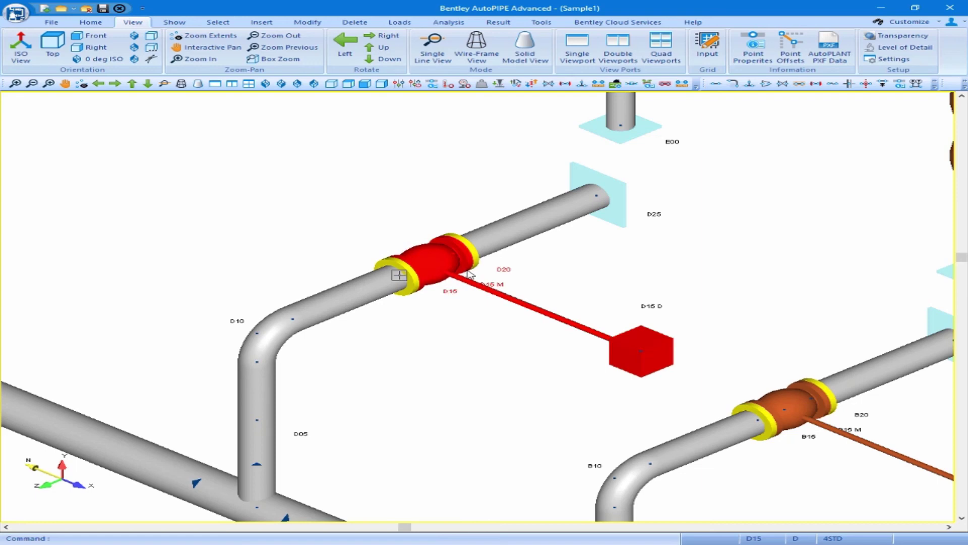
pyautogui.click(91, 22)
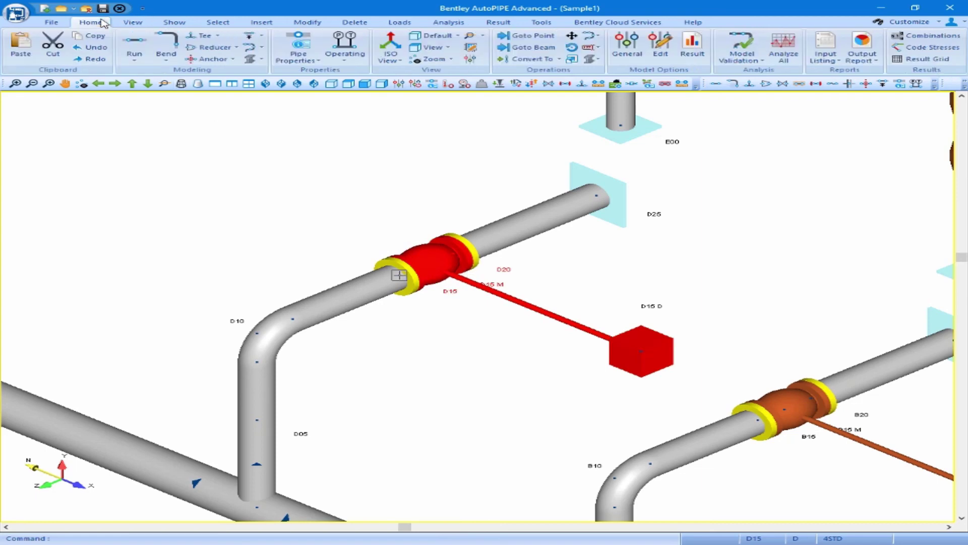
# Step: Rotate the D15 valve actuator 180° about Z from base point D15, then dismiss the rotation report
pyautogui.click(571, 47)
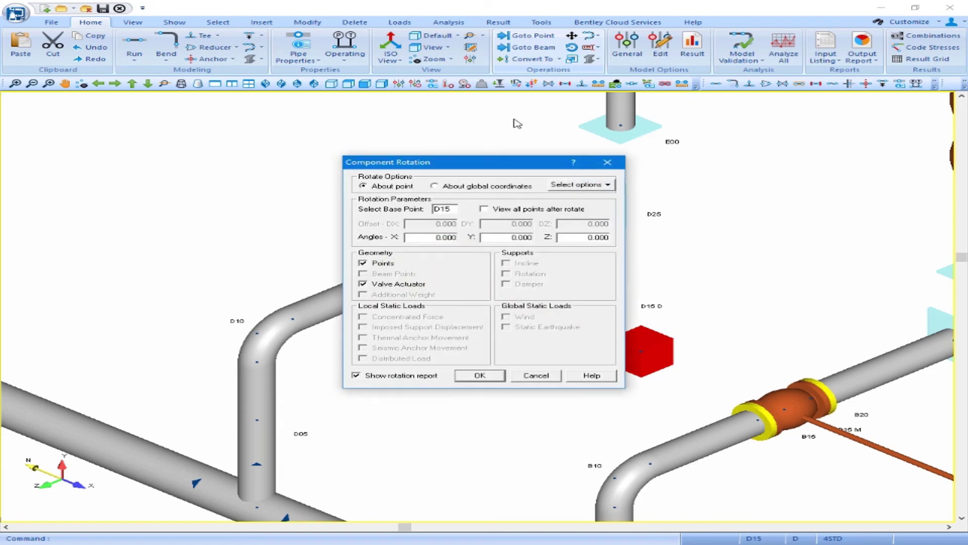
pyautogui.moveTo(500, 162); pyautogui.dragTo(734, 215)
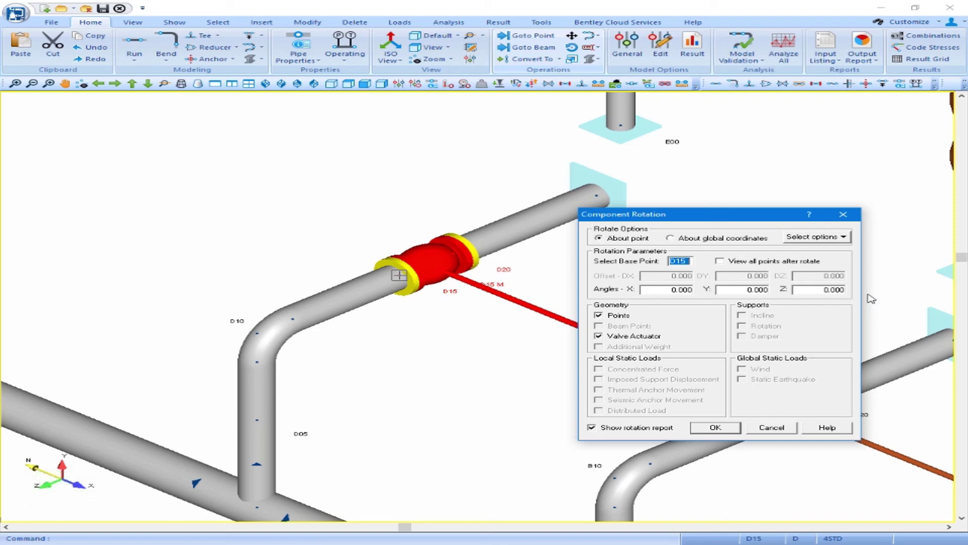
pyautogui.press('Tab')
pyautogui.press('Tab')
pyautogui.press('Tab')
pyautogui.press('Tab')
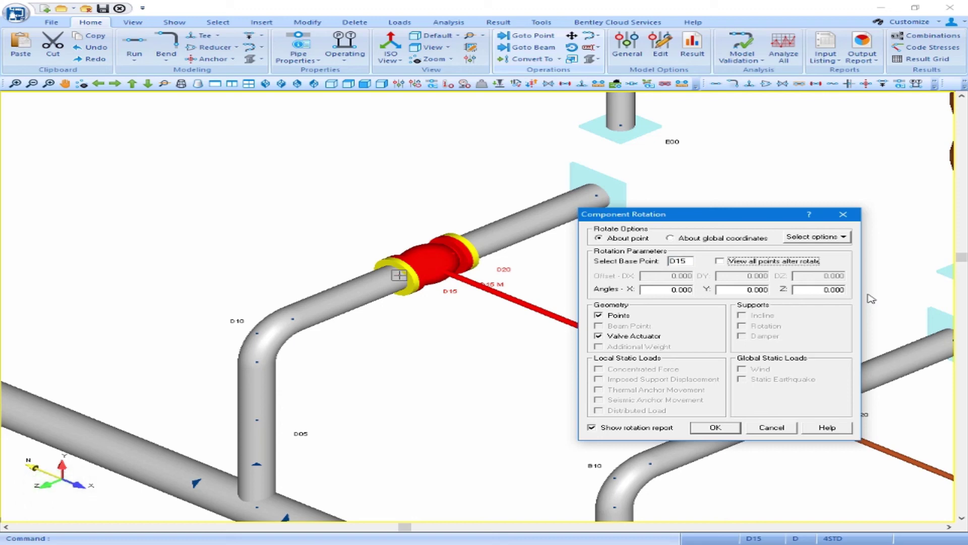
pyautogui.write('180')
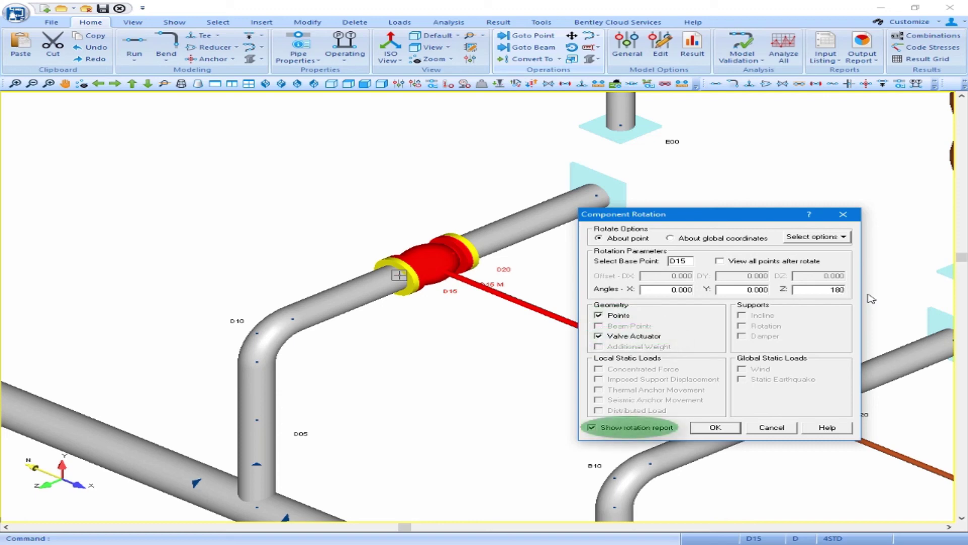
pyautogui.click(715, 427)
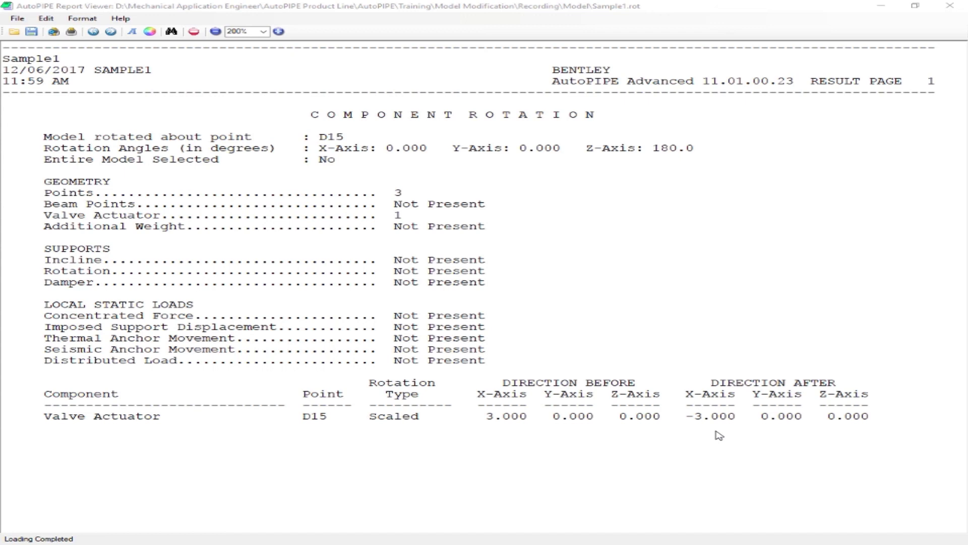
pyautogui.click(950, 6)
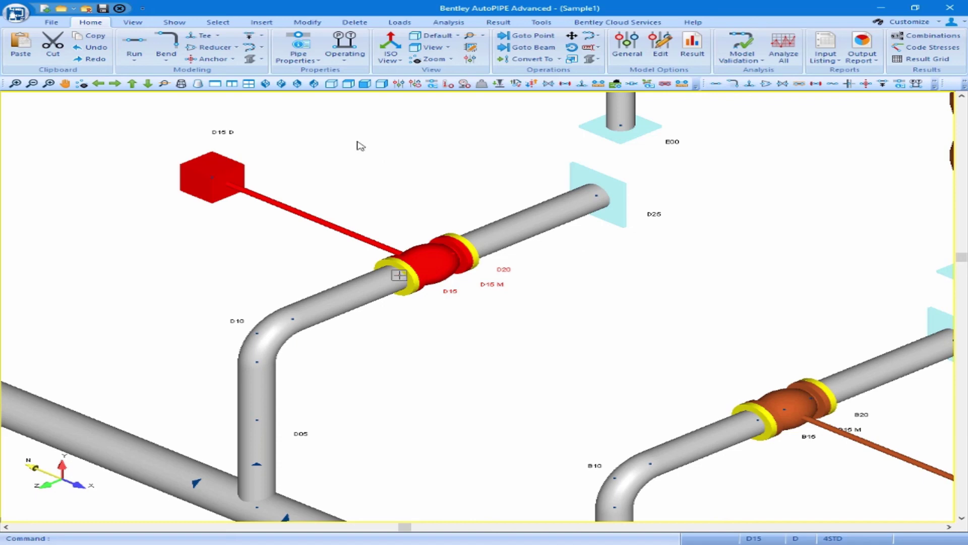
# Step: Clear the D15 valve selection and zoom to extents to show the full piping model
pyautogui.click(217, 22)
pyautogui.click(53, 47)
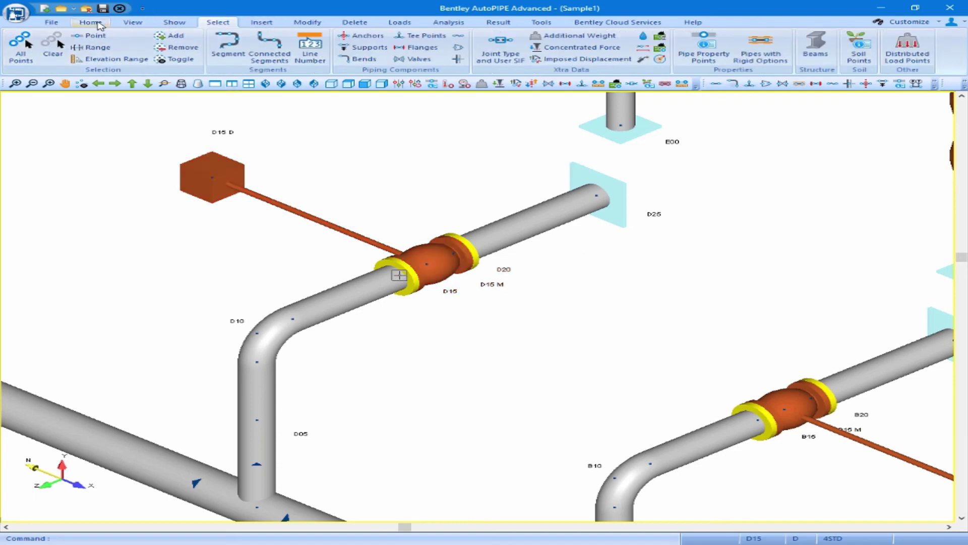
pyautogui.click(133, 22)
pyautogui.click(170, 39)
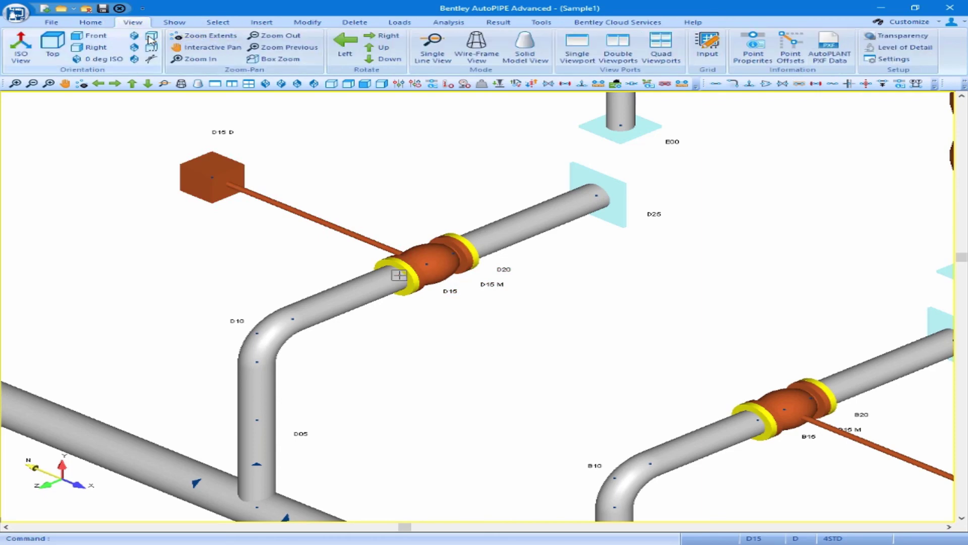